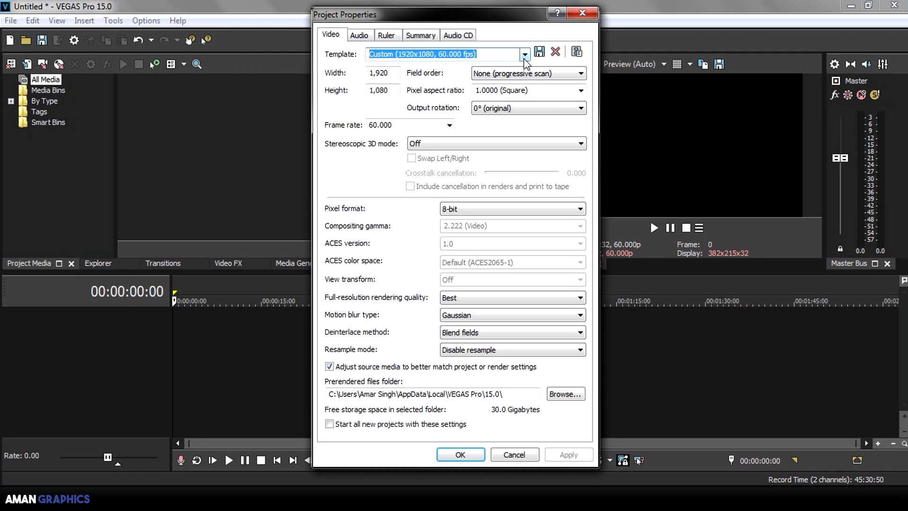
Apply the HD 1080-24p (1920x1080) project template and set its frame rate to 59.940 (Double NTSC)
{"action": "left_click", "coordinate": [525, 55]}
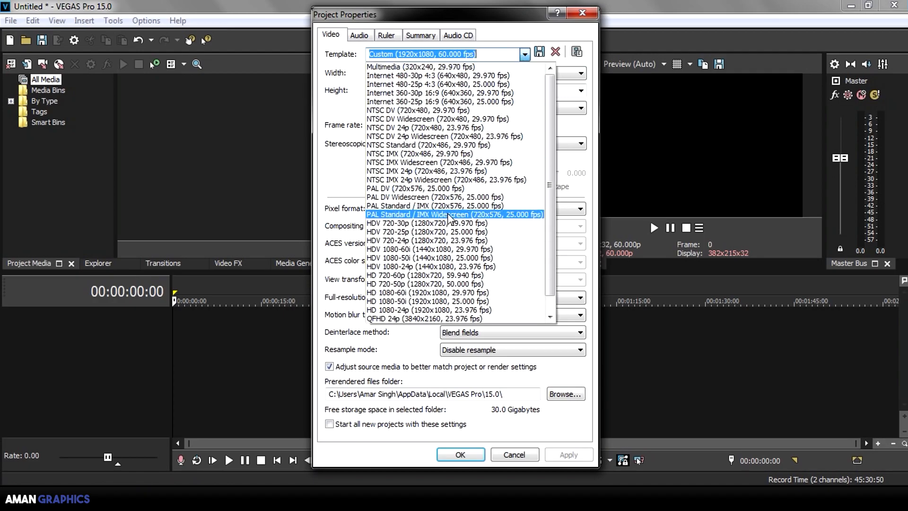
{"action": "left_click", "coordinate": [425, 310]}
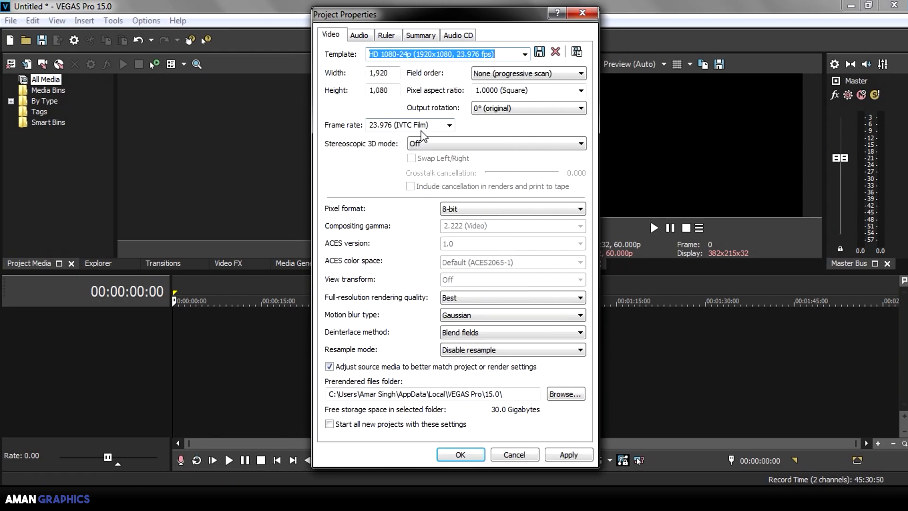
{"action": "double_click", "coordinate": [379, 73]}
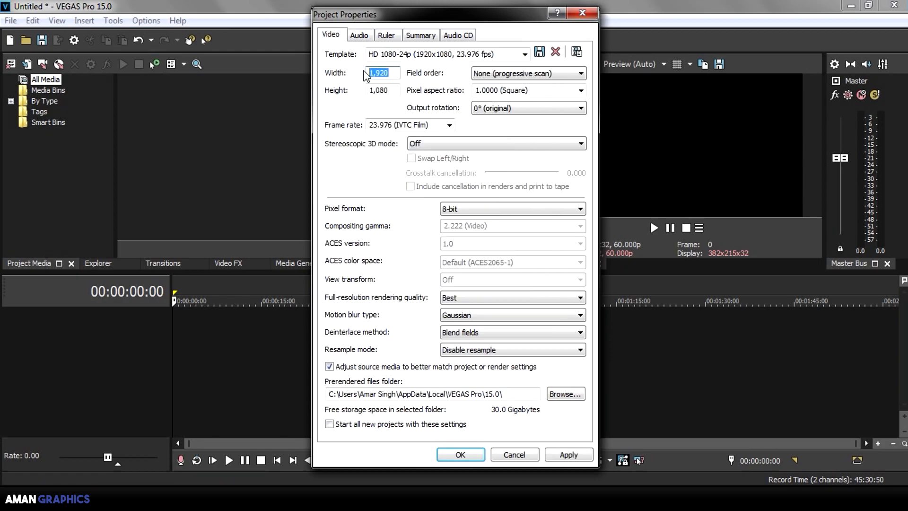
{"action": "double_click", "coordinate": [392, 90]}
{"action": "left_click", "coordinate": [449, 124]}
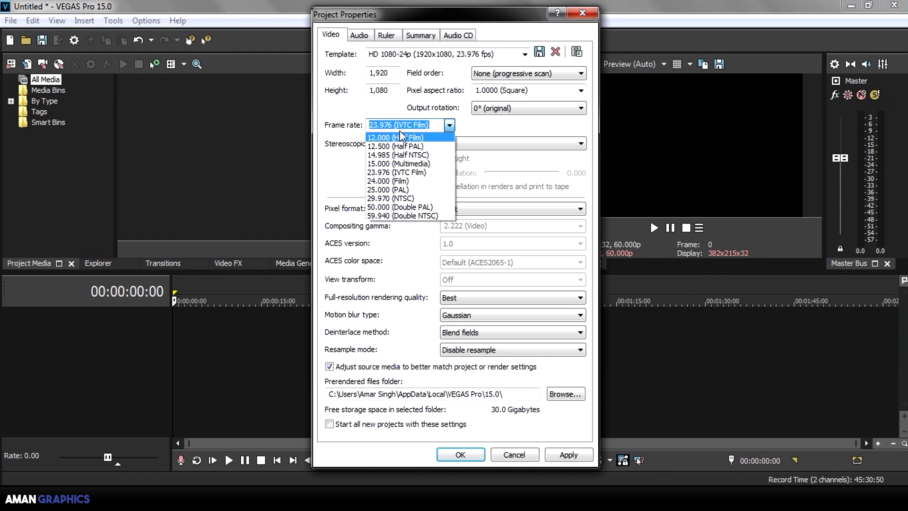
{"action": "left_click", "coordinate": [427, 216]}
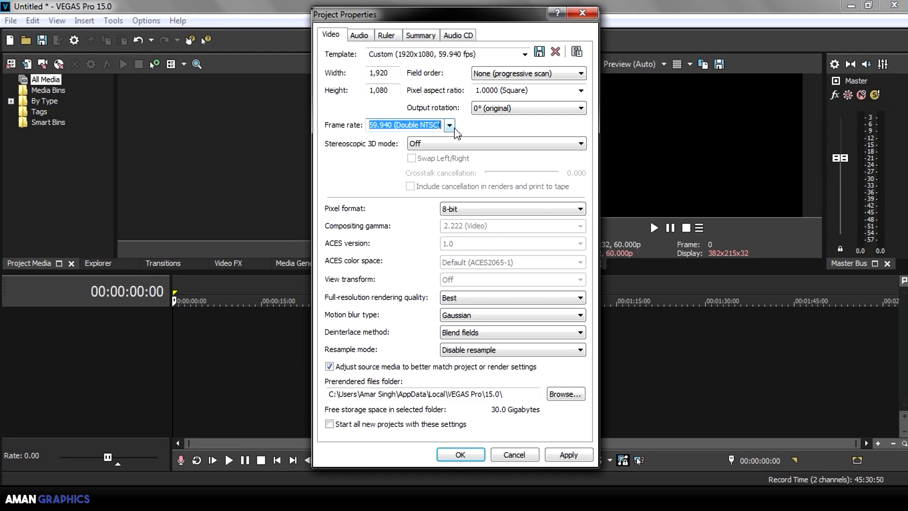
{"action": "left_click", "coordinate": [418, 126]}
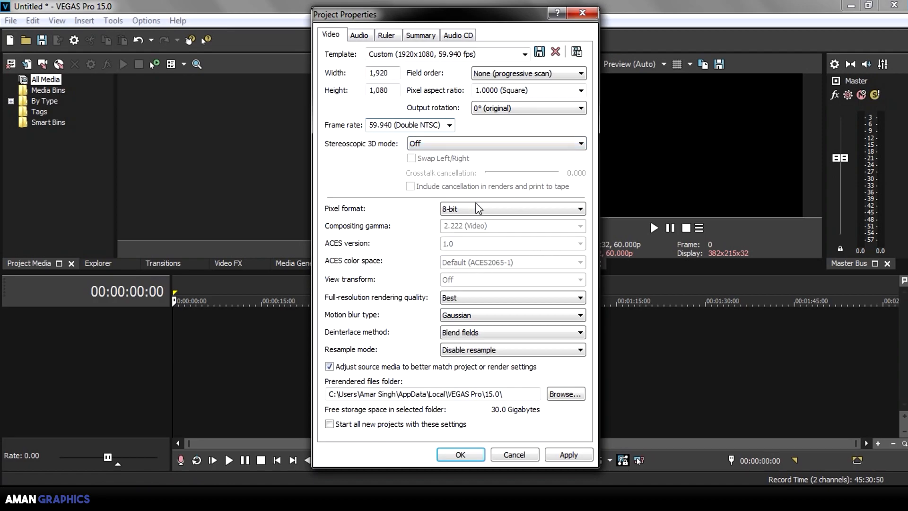
Keep the resample mode at Disable resample and make all new projects start with these settings
{"action": "left_click", "coordinate": [484, 351]}
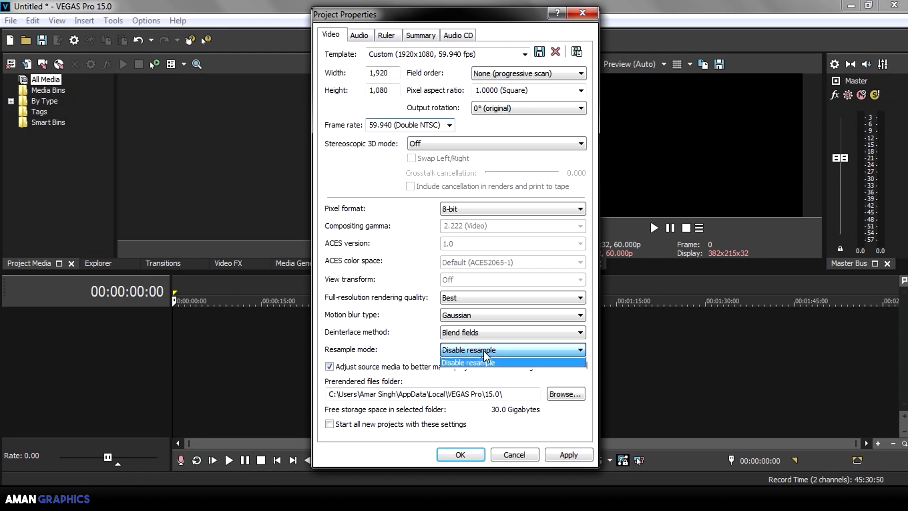
{"action": "left_click", "coordinate": [484, 351]}
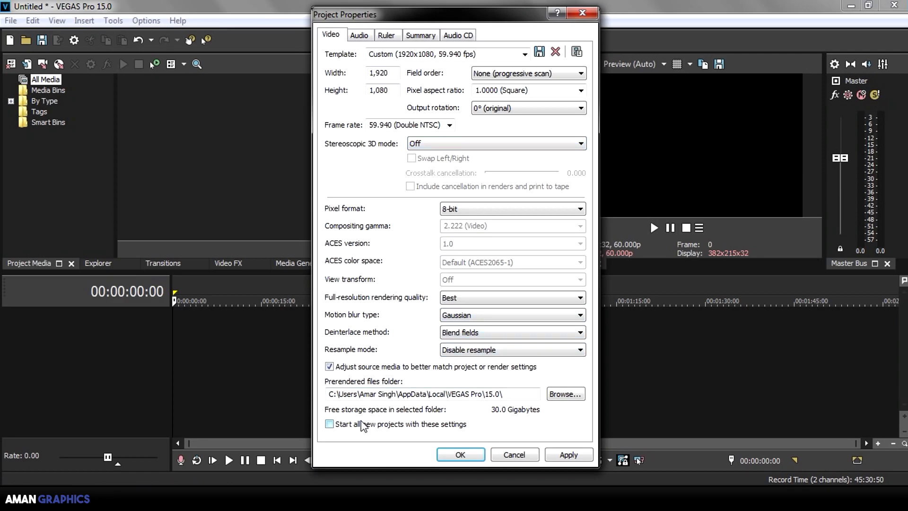
{"action": "left_click", "coordinate": [332, 427]}
Keep the project audio at Stereo, 48,000 Hz, 16-bit and Good resample quality, and apply the project properties
{"action": "left_click", "coordinate": [362, 38]}
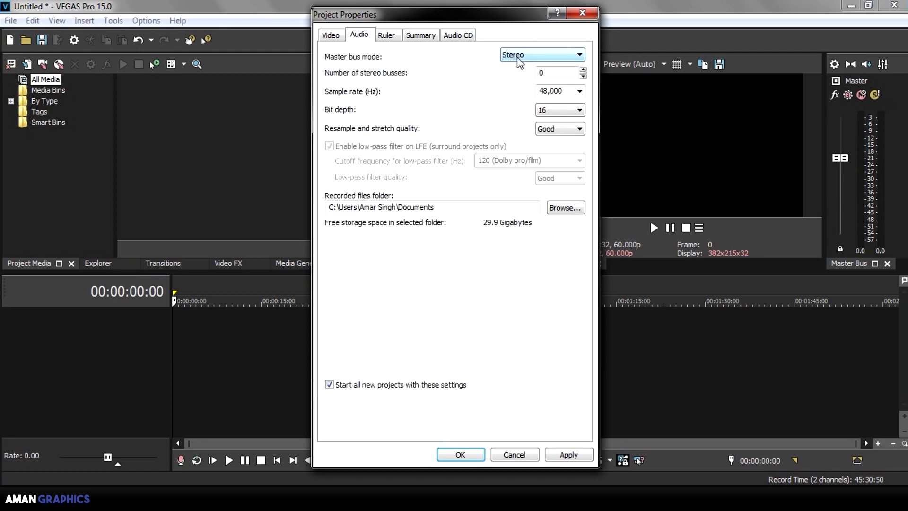
{"action": "left_click", "coordinate": [516, 59]}
{"action": "left_click", "coordinate": [516, 58]}
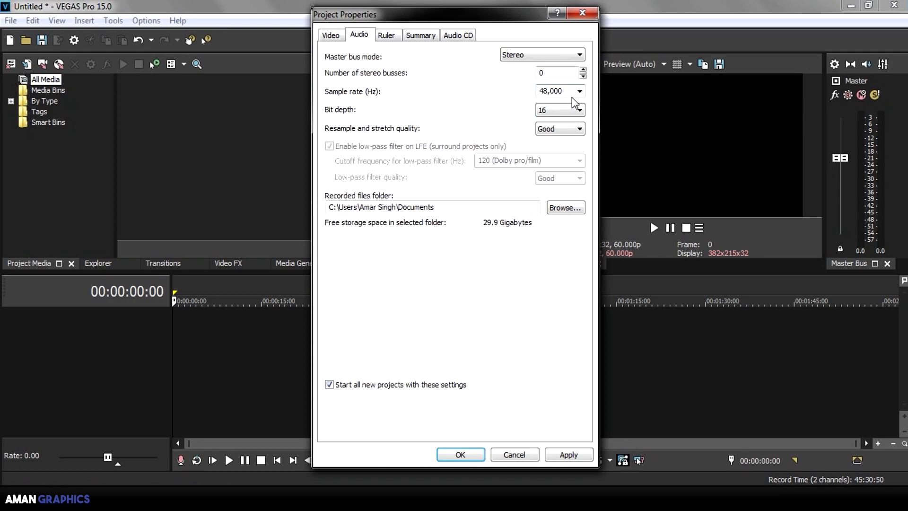
{"action": "double_click", "coordinate": [547, 91]}
{"action": "left_click", "coordinate": [560, 110]}
{"action": "left_click", "coordinate": [559, 111]}
{"action": "left_click", "coordinate": [547, 130]}
{"action": "left_click", "coordinate": [556, 130]}
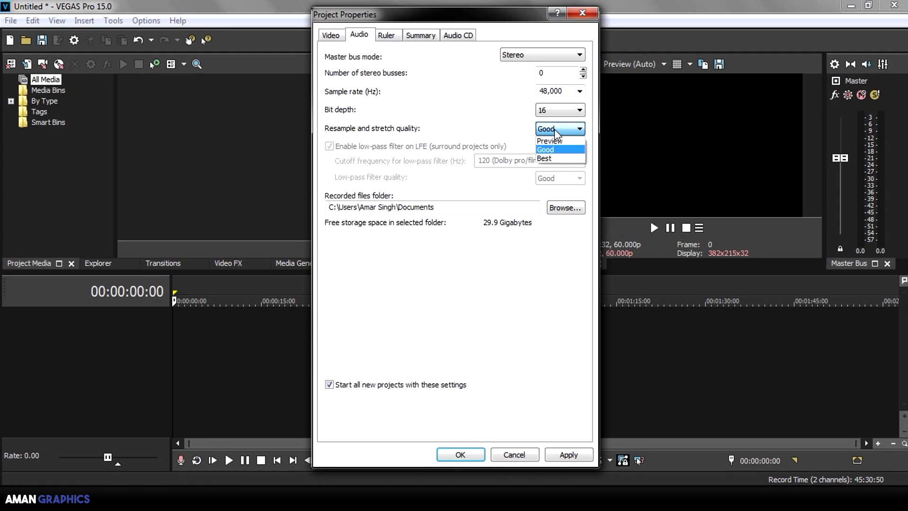
{"action": "left_click", "coordinate": [555, 129]}
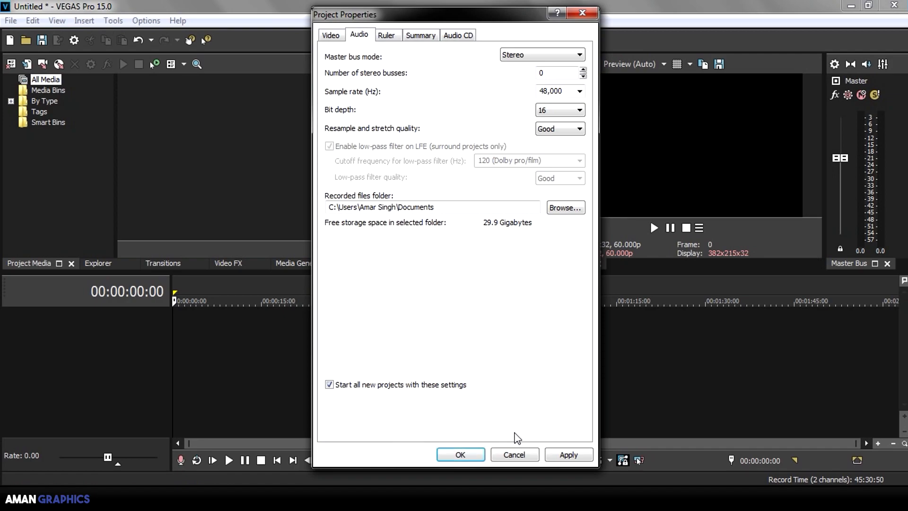
{"action": "left_click", "coordinate": [561, 457]}
{"action": "left_click", "coordinate": [472, 453]}
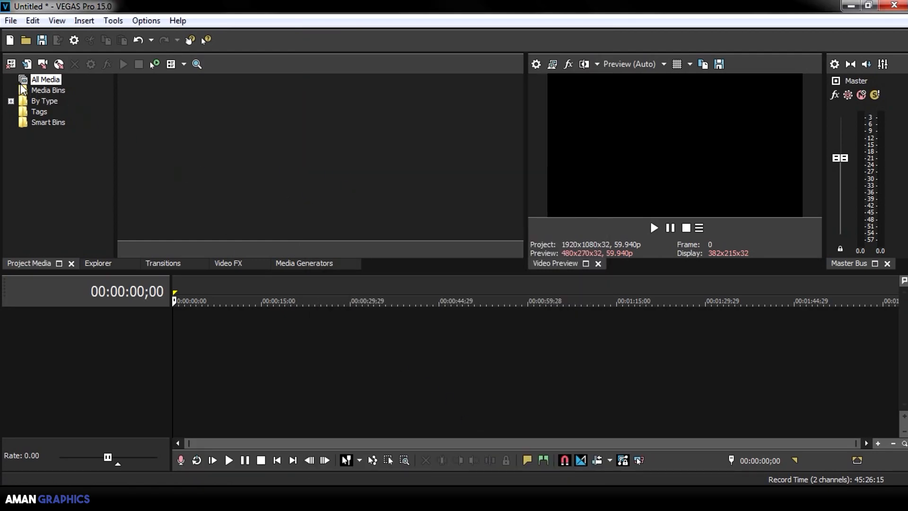
Add the Checkerboard Large Tiles generated media at the timeline start and select its full duration as the time range
{"action": "left_click", "coordinate": [99, 264]}
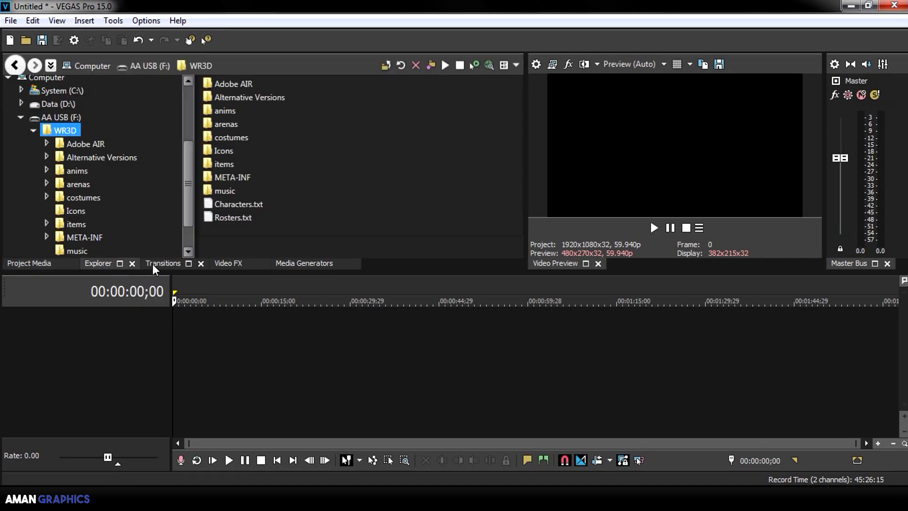
{"action": "left_click", "coordinate": [233, 263]}
{"action": "left_click", "coordinate": [294, 263]}
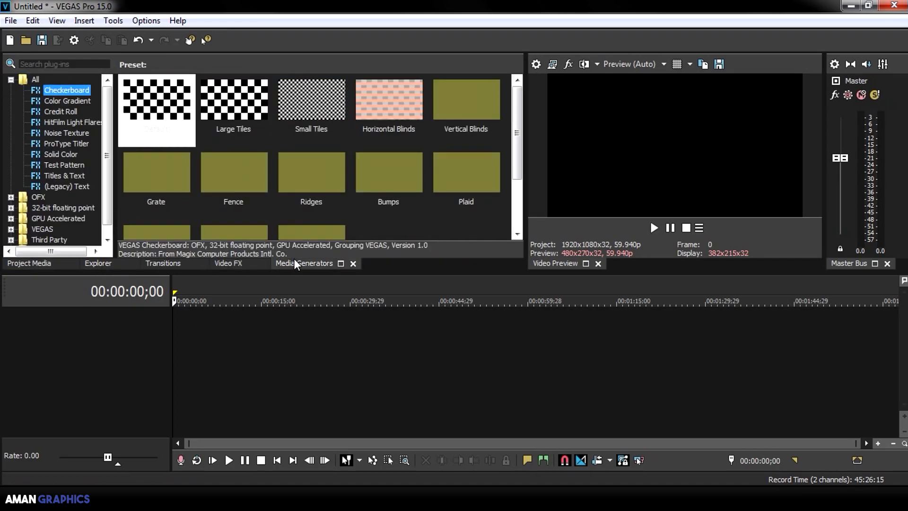
{"action": "left_click_drag", "start_coordinate": [235, 114], "coordinate": [174, 325]}
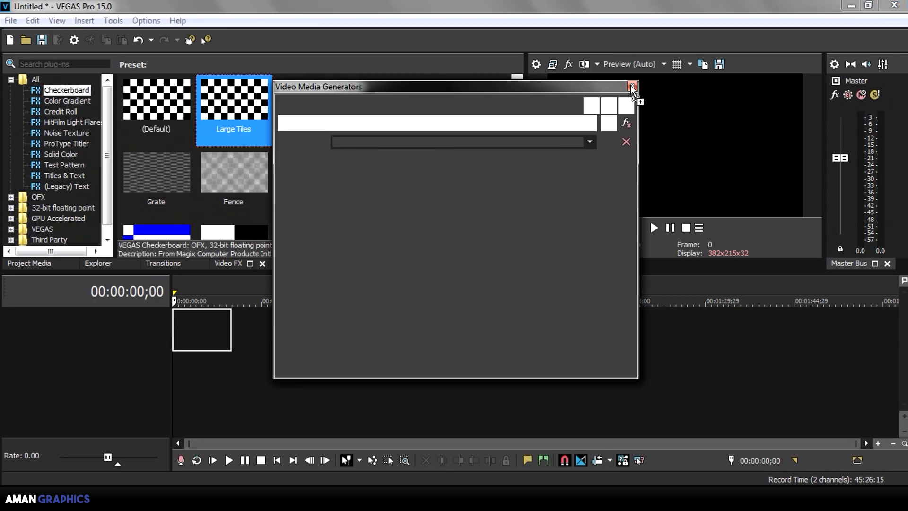
{"action": "left_click", "coordinate": [631, 87]}
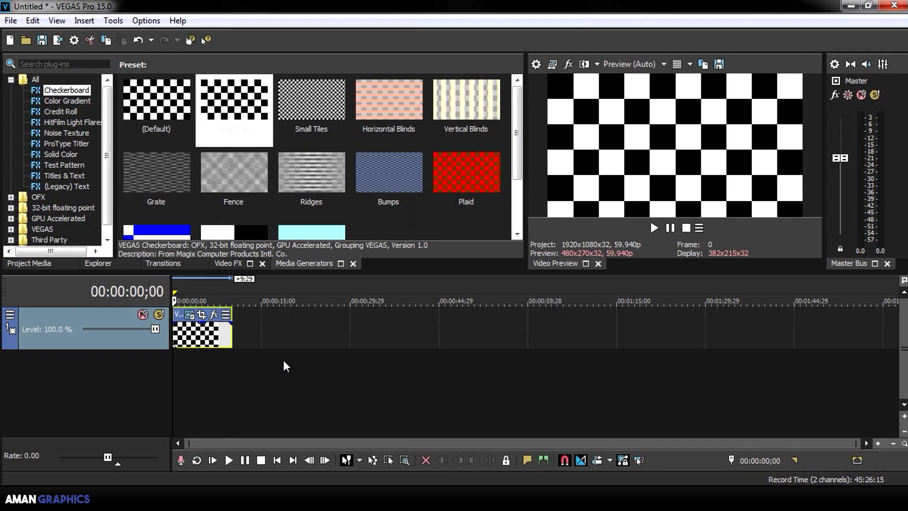
{"action": "double_click", "coordinate": [197, 290]}
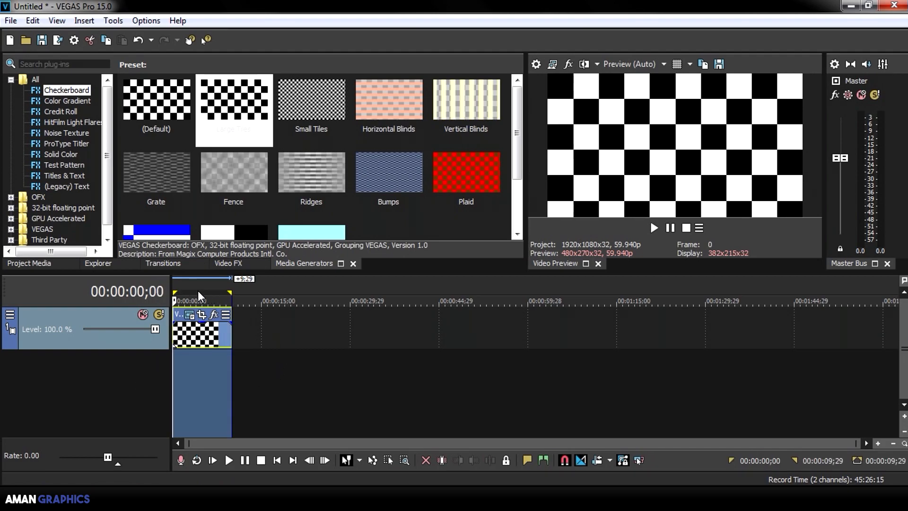
Open the render settings and customize the Sony AVC/MVC template Internet 1920x1080-30p
{"action": "left_click", "coordinate": [10, 21]}
{"action": "left_click", "coordinate": [62, 125]}
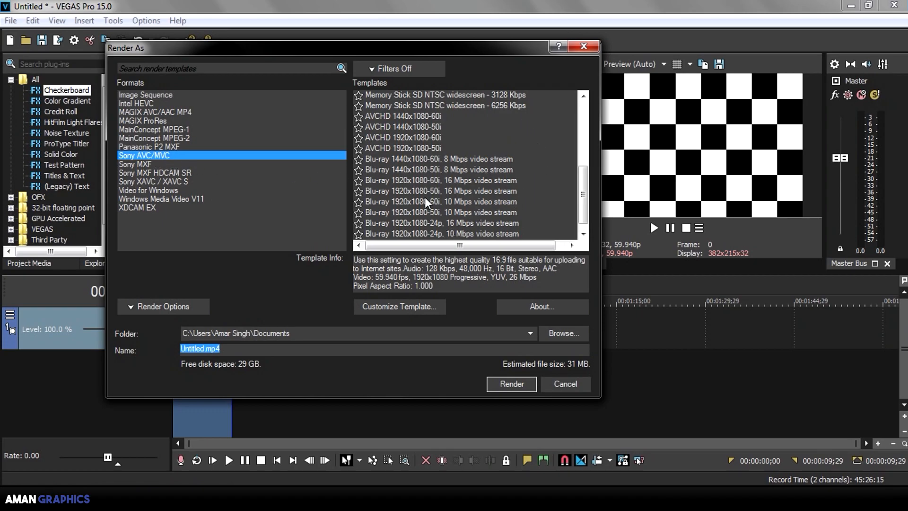
{"action": "left_click_drag", "start_coordinate": [580, 211], "coordinate": [567, 89]}
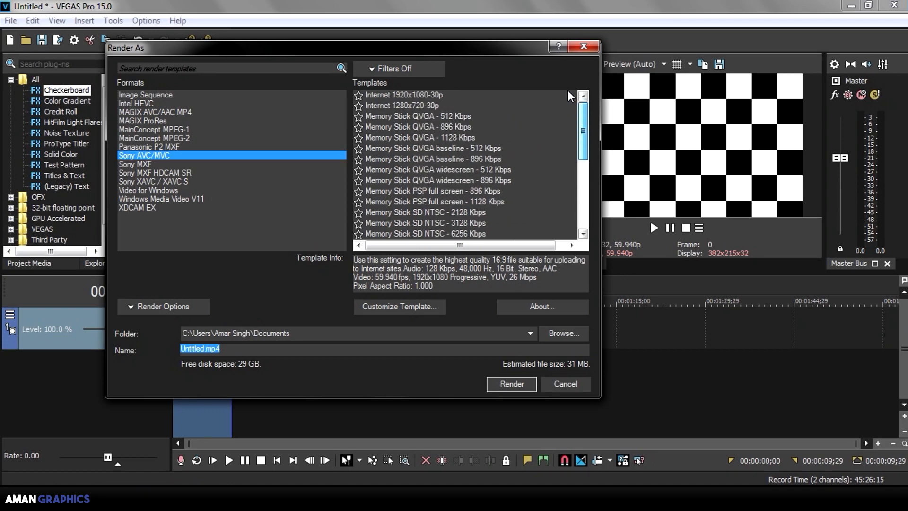
{"action": "left_click", "coordinate": [429, 92]}
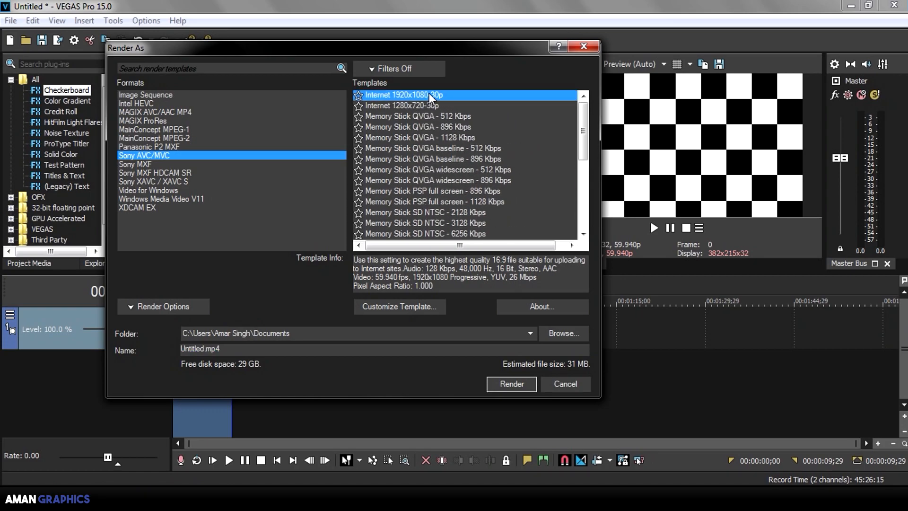
{"action": "left_click", "coordinate": [387, 311]}
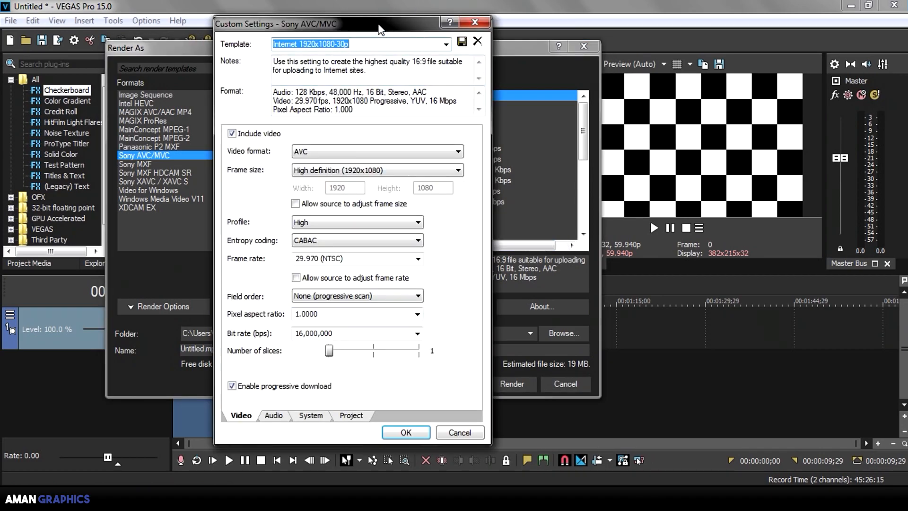
Name the custom template "Aman Graphics Presets" and replace its notes with "YouTube HD 1080p 60fps"
{"action": "left_click_drag", "start_coordinate": [383, 34], "coordinate": [472, 43]}
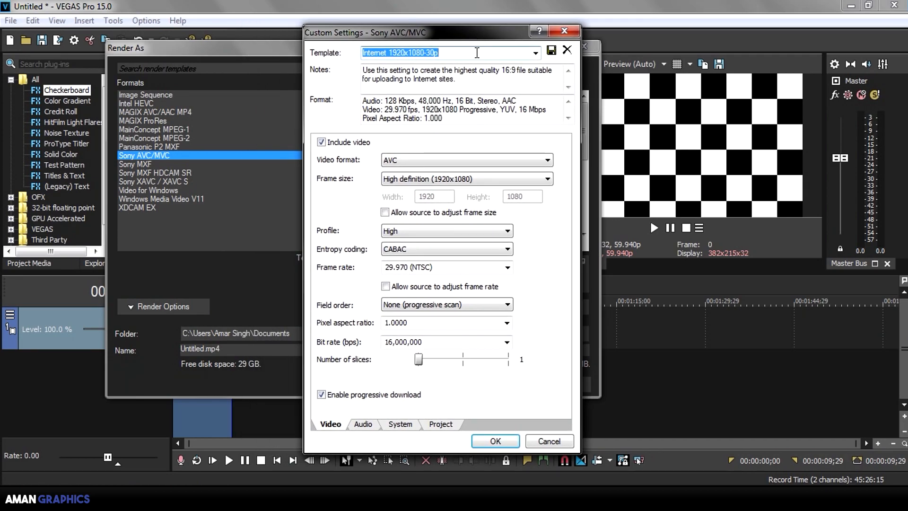
{"action": "key", "text": "BackSpace"}
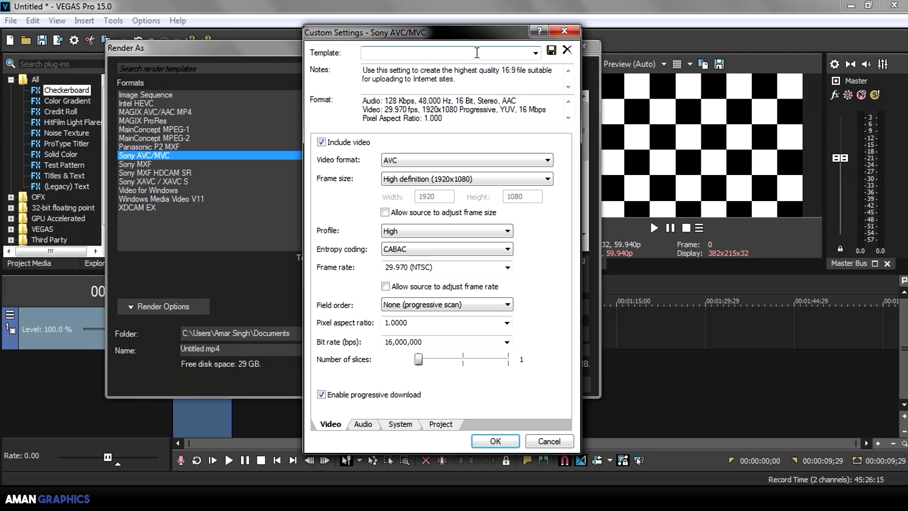
{"action": "type", "text": "Aman Graphics Presets"}
{"action": "left_click_drag", "start_coordinate": [462, 86], "coordinate": [319, 47]}
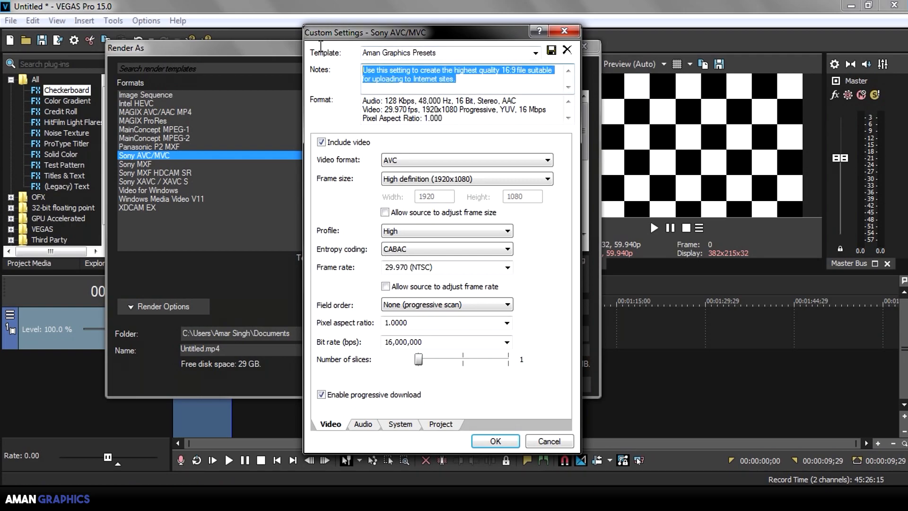
{"action": "key", "text": "Delete"}
{"action": "type", "text": "Y"}
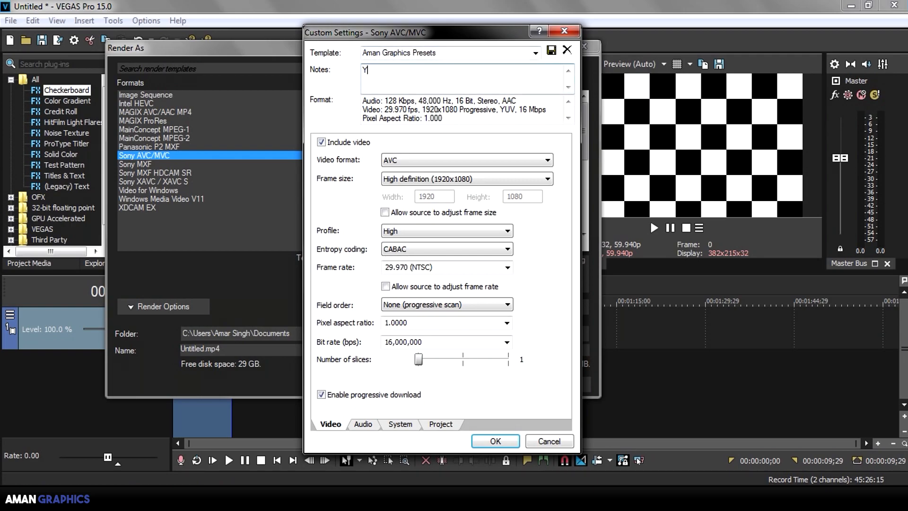
{"action": "type", "text": "ouTube HD 1080p 60fps"}
Set the template's video frame rate to 59.940 (Double NTSC), keeping the AVC format and 1 slice
{"action": "left_click", "coordinate": [444, 165]}
{"action": "left_click", "coordinate": [444, 165]}
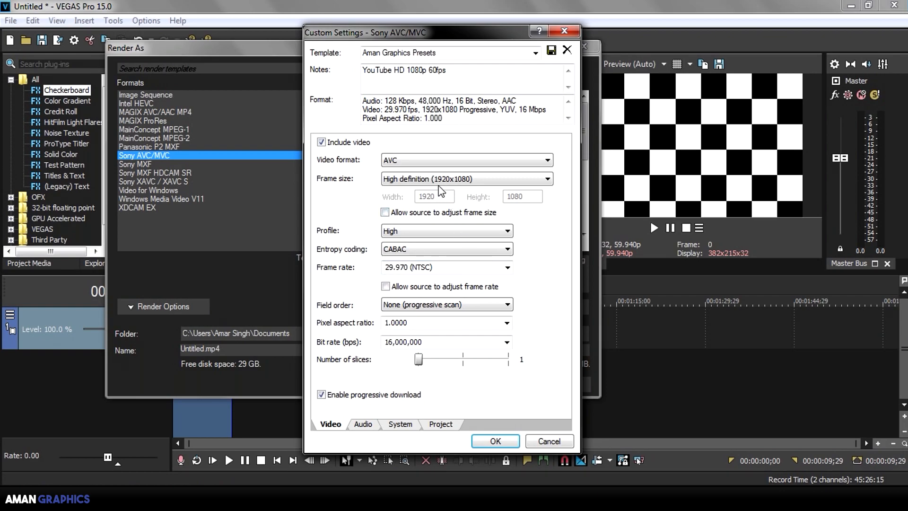
{"action": "left_click", "coordinate": [507, 267]}
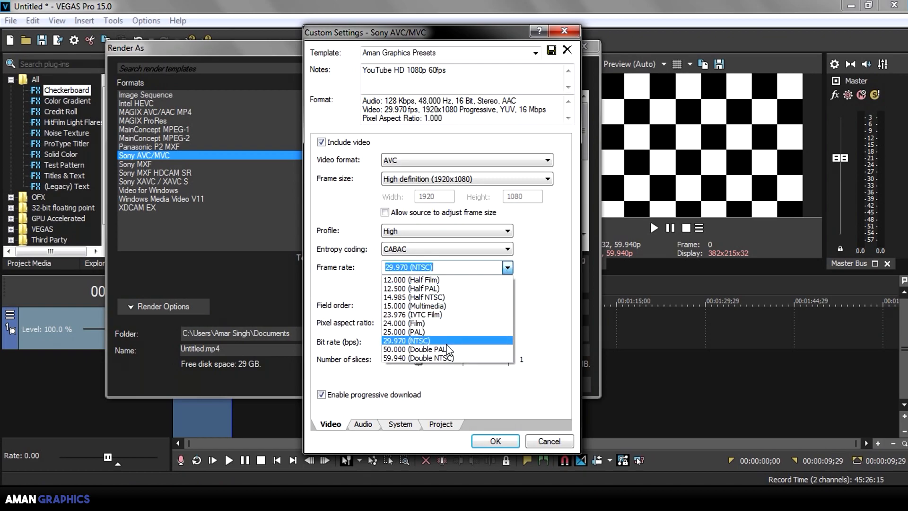
{"action": "left_click", "coordinate": [426, 358]}
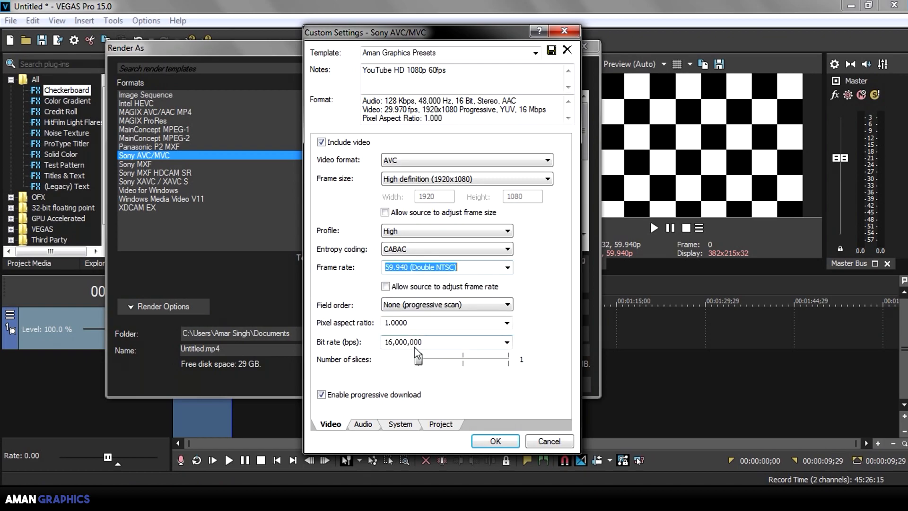
{"action": "left_click", "coordinate": [466, 266]}
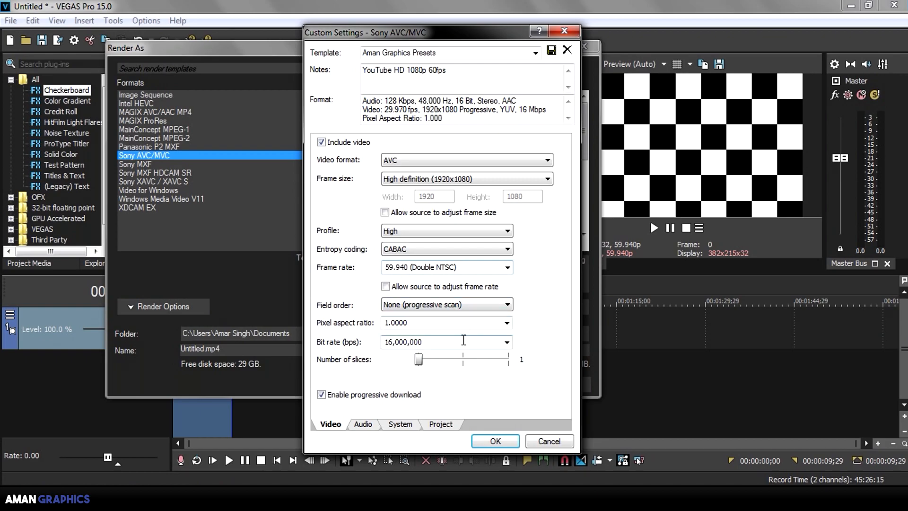
{"action": "left_click", "coordinate": [421, 363]}
{"action": "left_click_drag", "start_coordinate": [422, 363], "coordinate": [440, 364]}
{"action": "left_click", "coordinate": [419, 357]}
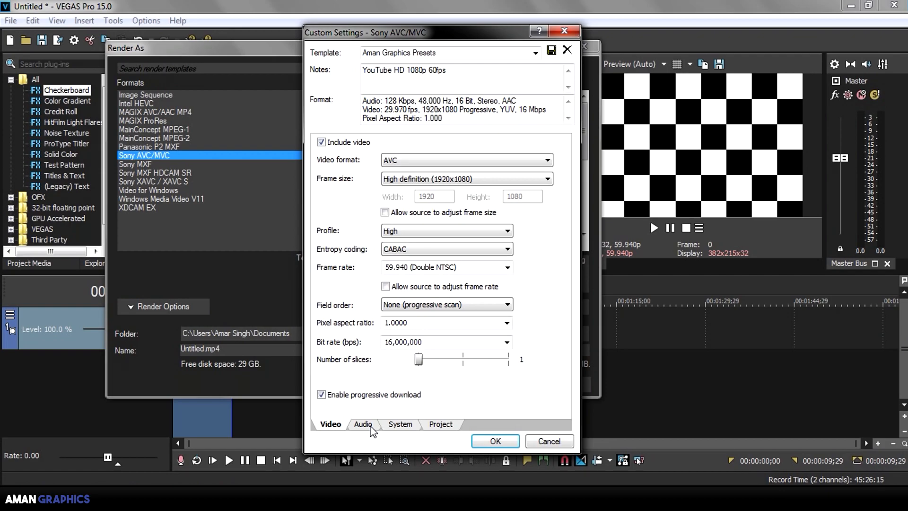
Check the template's audio settings, including the available bit rates, and its system file format
{"action": "left_click", "coordinate": [371, 426]}
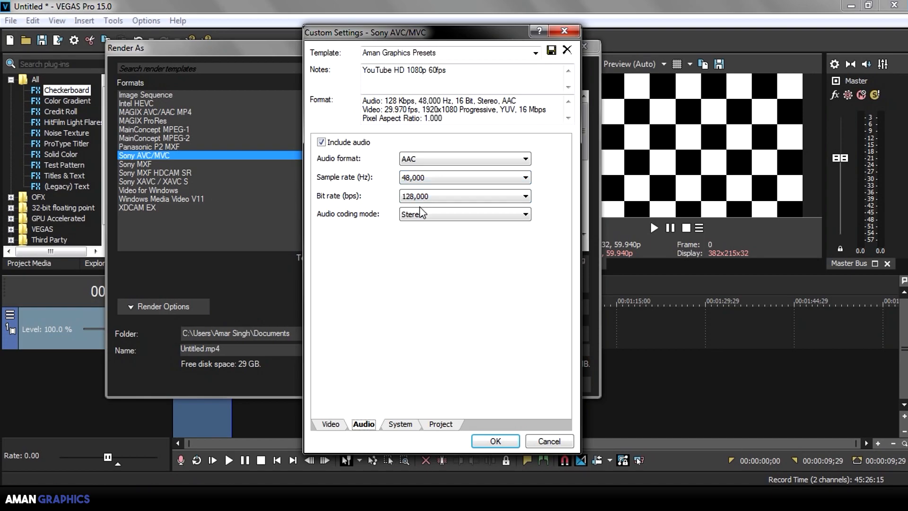
{"action": "left_click", "coordinate": [468, 197]}
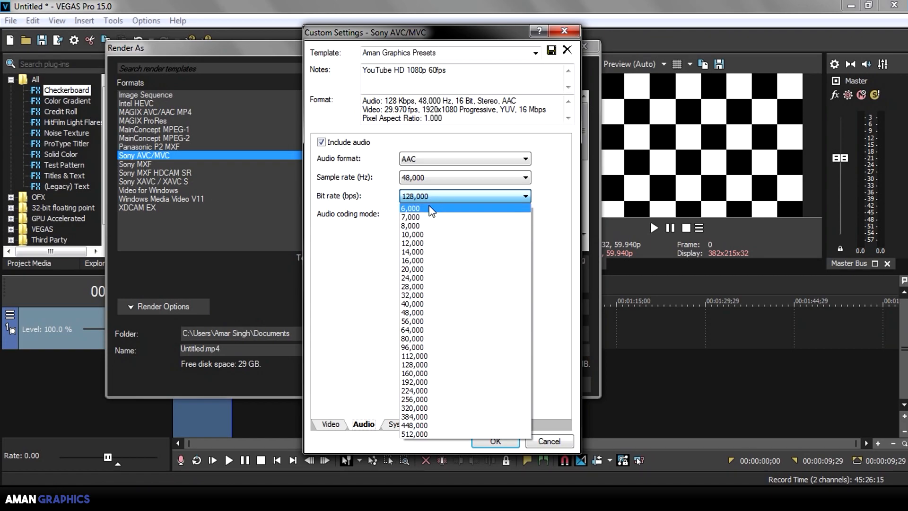
{"action": "left_click", "coordinate": [371, 318]}
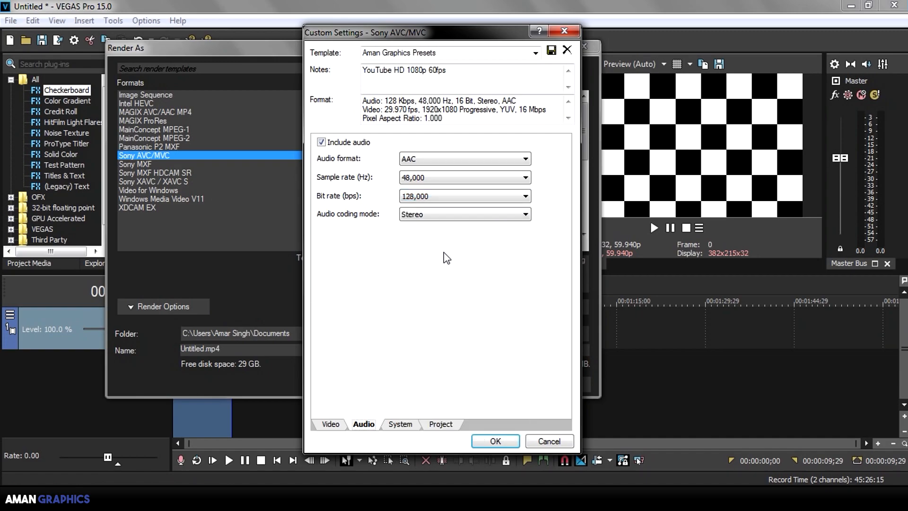
{"action": "left_click", "coordinate": [412, 423]}
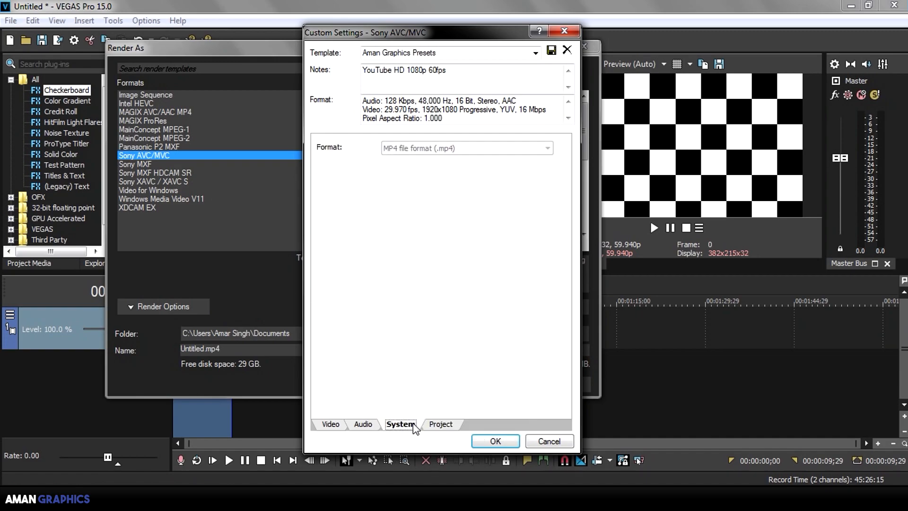
Set the template's video rendering quality to Best in its project settings, save the custom template, and accept the settings
{"action": "left_click", "coordinate": [438, 426]}
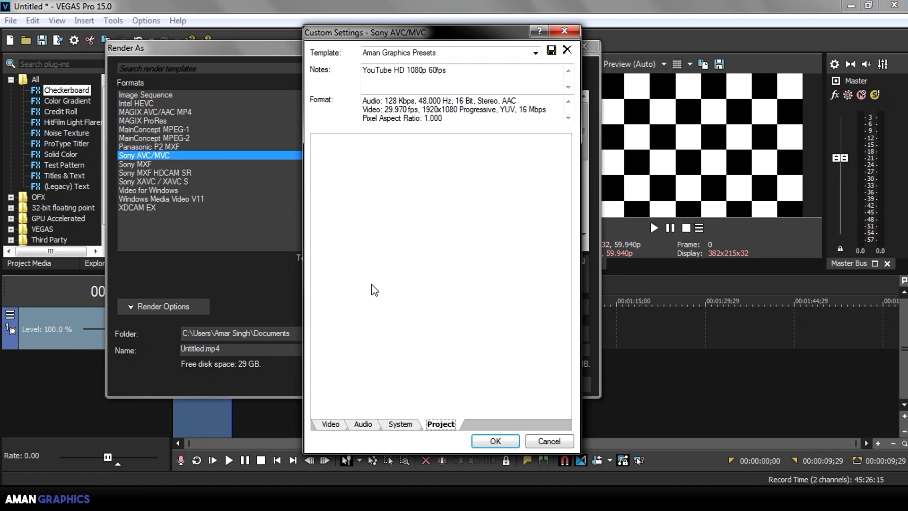
{"action": "left_click", "coordinate": [507, 147]}
{"action": "left_click", "coordinate": [460, 195]}
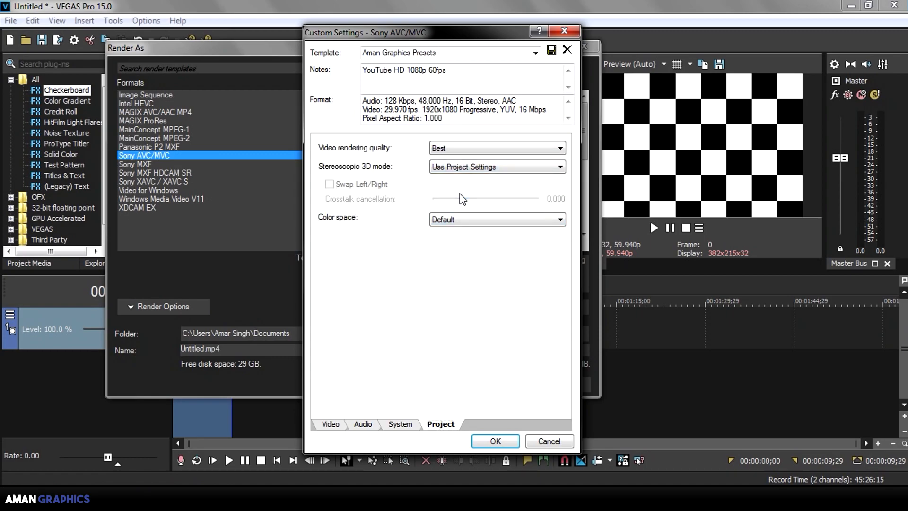
{"action": "left_click", "coordinate": [464, 150]}
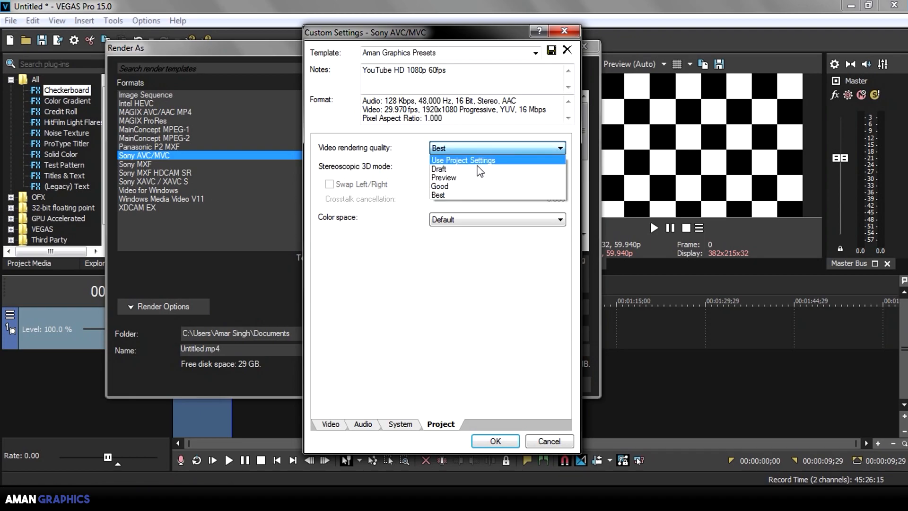
{"action": "left_click", "coordinate": [448, 195]}
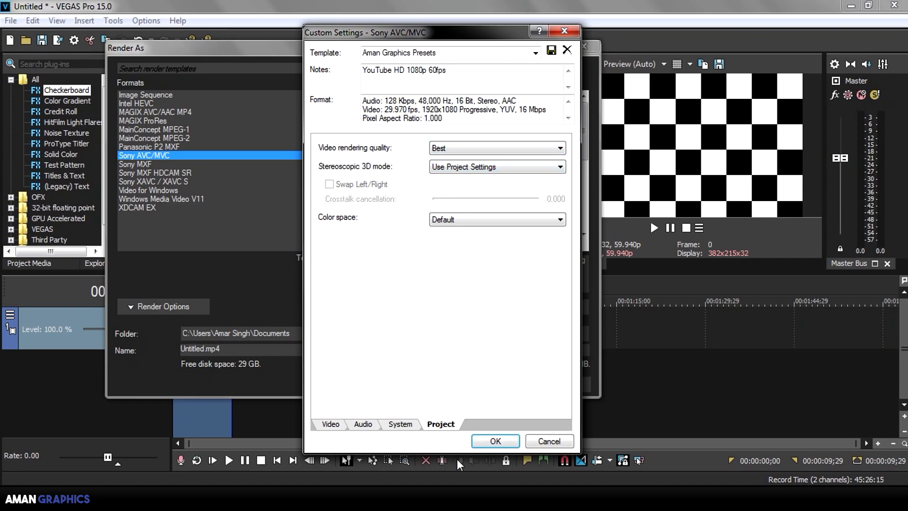
{"action": "left_click", "coordinate": [496, 441]}
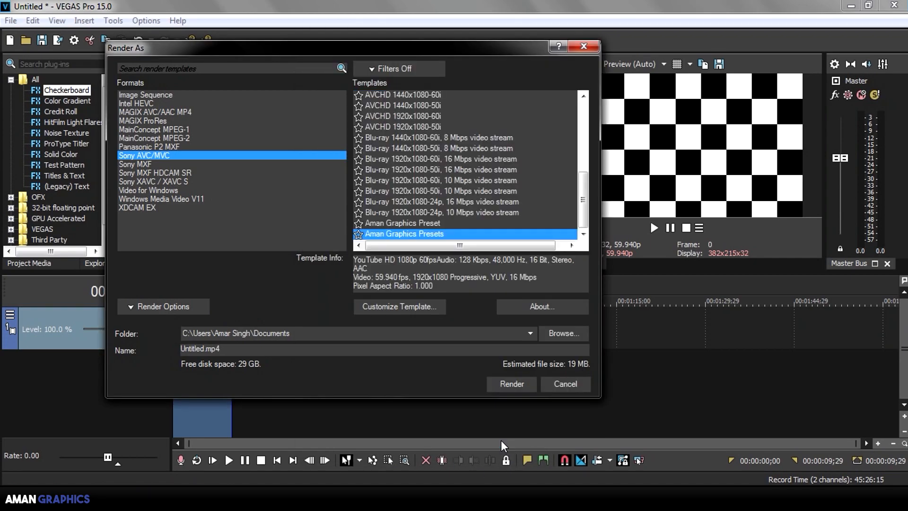
Open the older "Aman Graphics Preset" template for customizing and delete it from the Sony AVC/MVC templates
{"action": "left_click", "coordinate": [447, 222]}
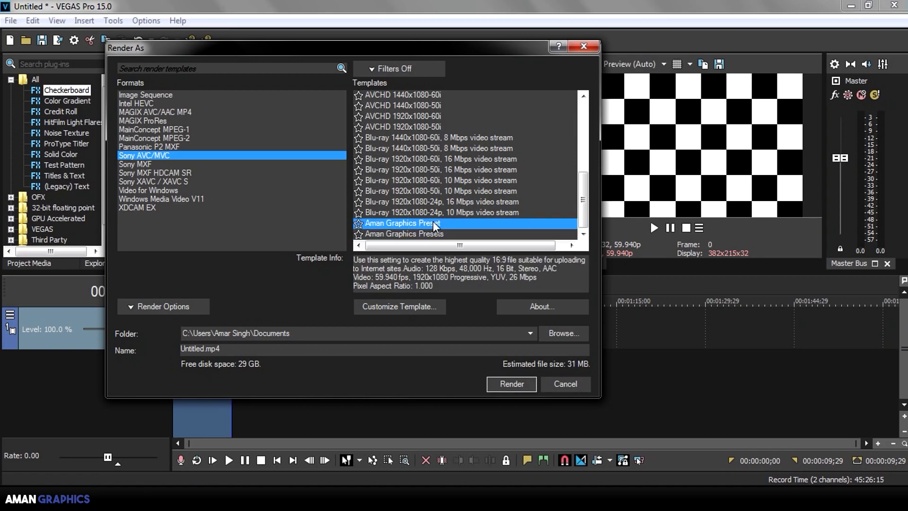
{"action": "left_click", "coordinate": [444, 233]}
{"action": "left_click", "coordinate": [413, 226]}
{"action": "left_click", "coordinate": [416, 307]}
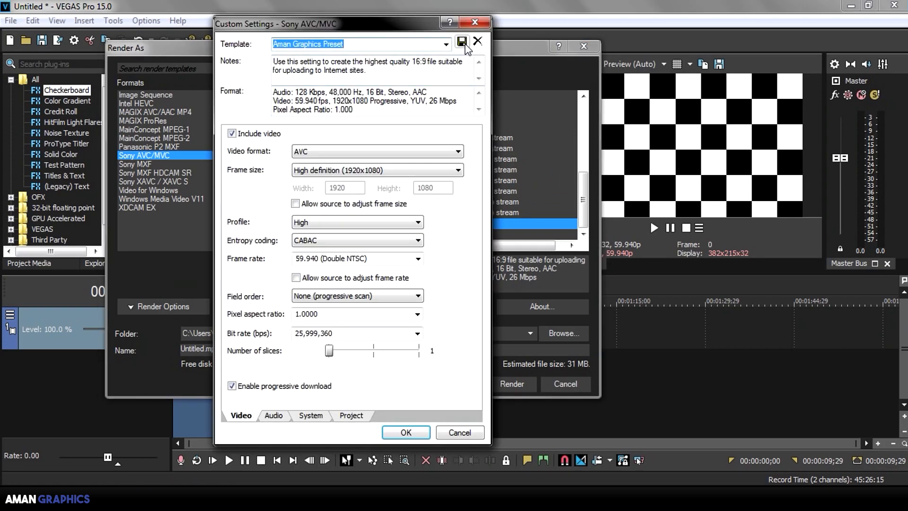
{"action": "left_click", "coordinate": [476, 23]}
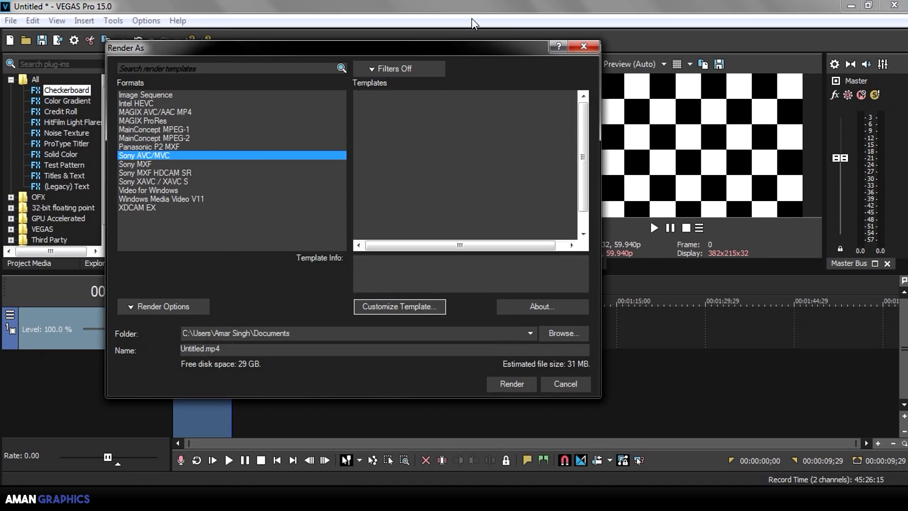
Select the "Aman Graphics Presets" template in the Sony AVC/MVC list and close the render settings without rendering
{"action": "left_click_drag", "start_coordinate": [580, 146], "coordinate": [587, 231]}
{"action": "left_click", "coordinate": [448, 234]}
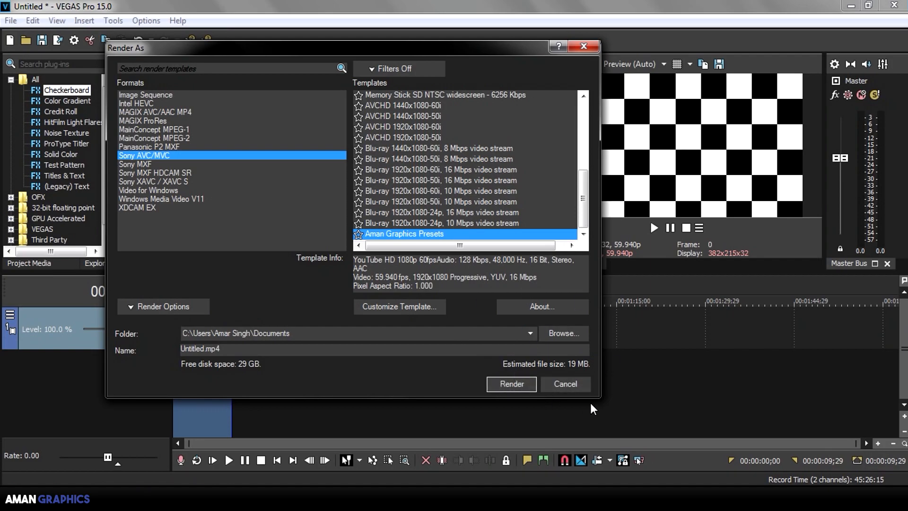
{"action": "left_click", "coordinate": [573, 384]}
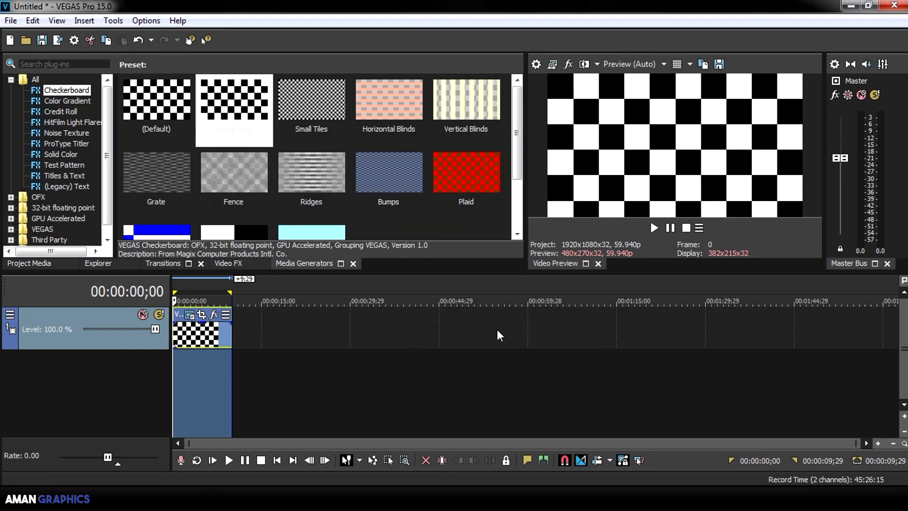
Delete the checkerboard clip from the timeline and remove the VEGAS Checkerboard 1 media from the project
{"action": "key", "text": "Delete"}
{"action": "left_click", "coordinate": [497, 330]}
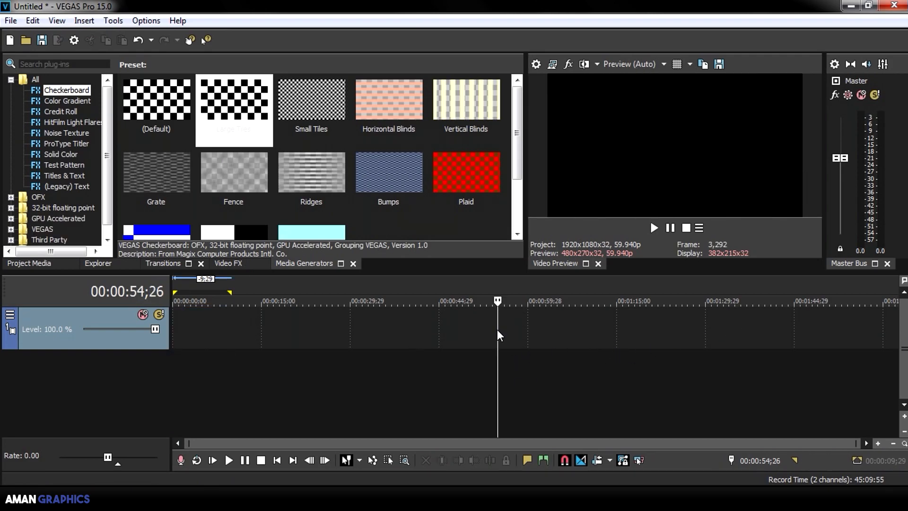
{"action": "left_click", "coordinate": [10, 269]}
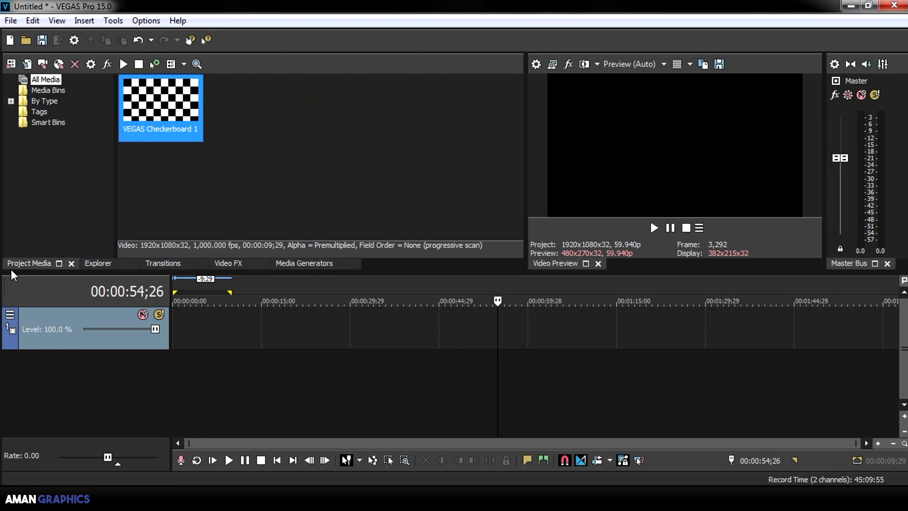
{"action": "double_click", "coordinate": [163, 112]}
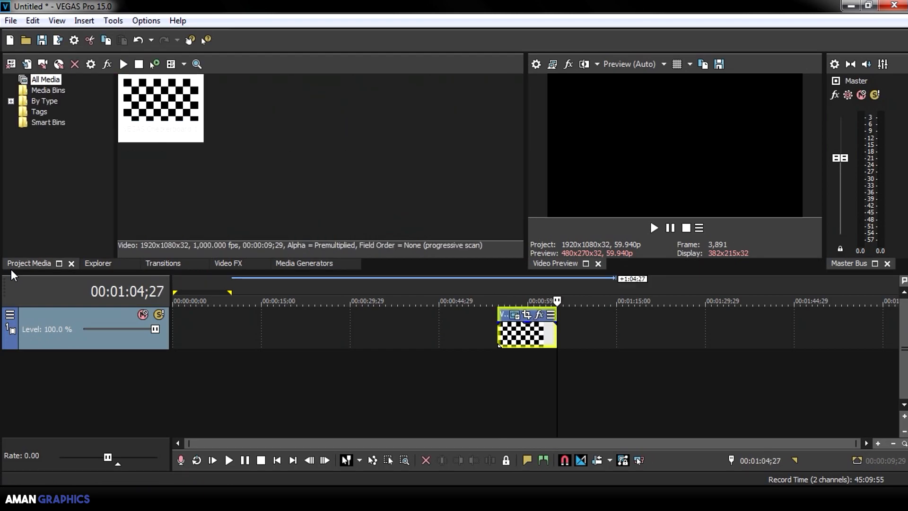
{"action": "key", "text": "Delete"}
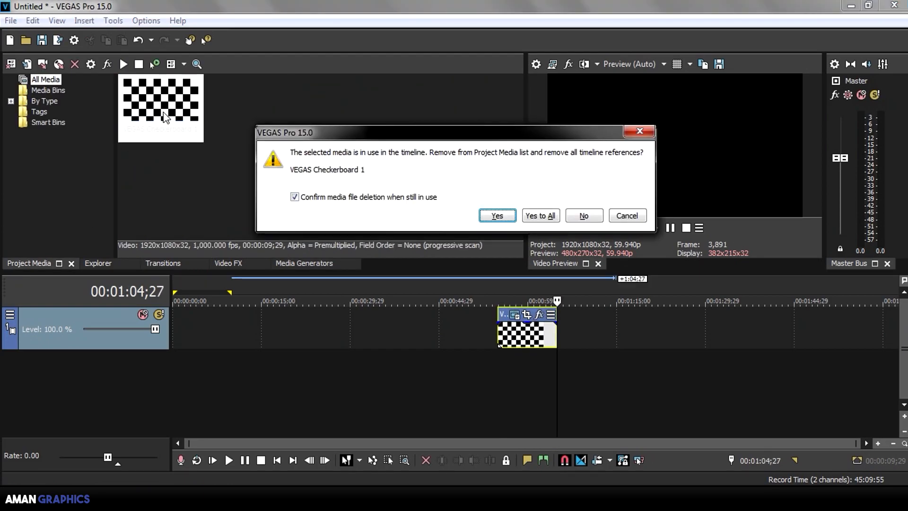